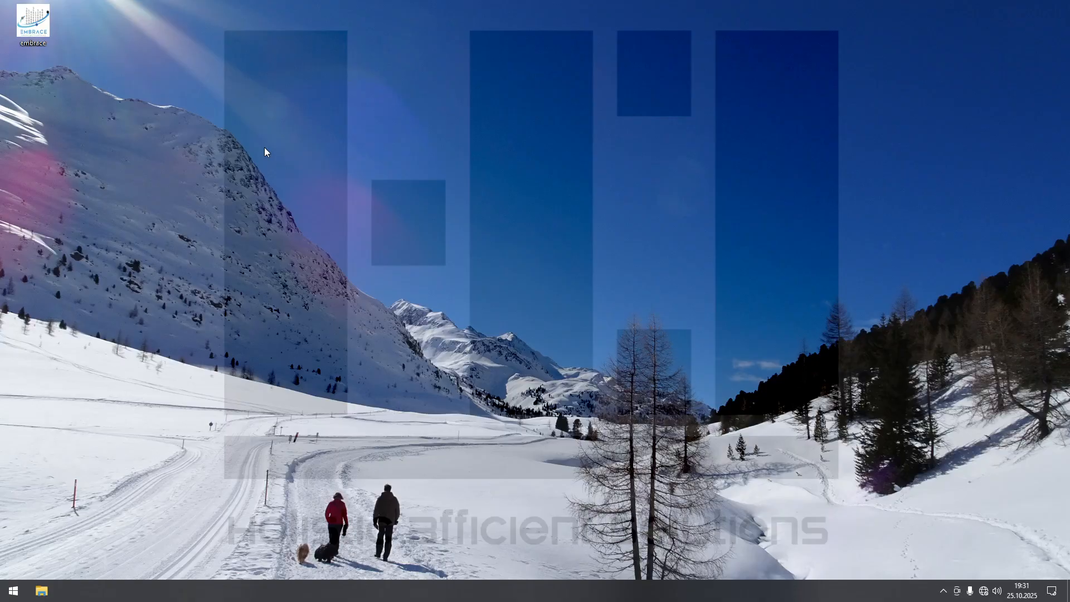
Step: Launch H3O Embrace from the desktop and add three more fields to the new table
{"action": "double_click", "coordinate": [45, 31]}
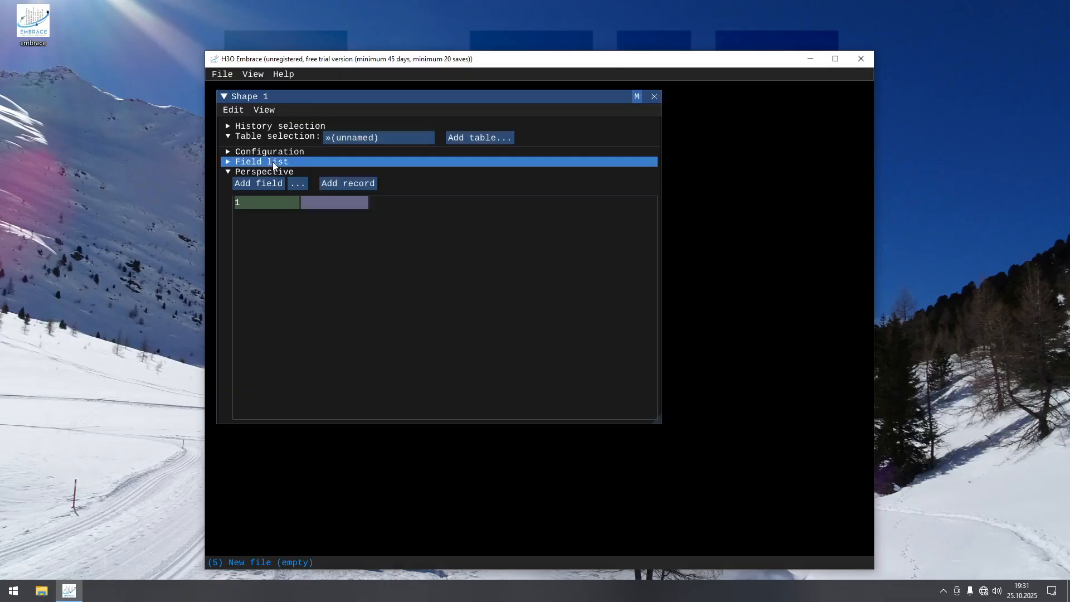
{"action": "left_click", "coordinate": [265, 183]}
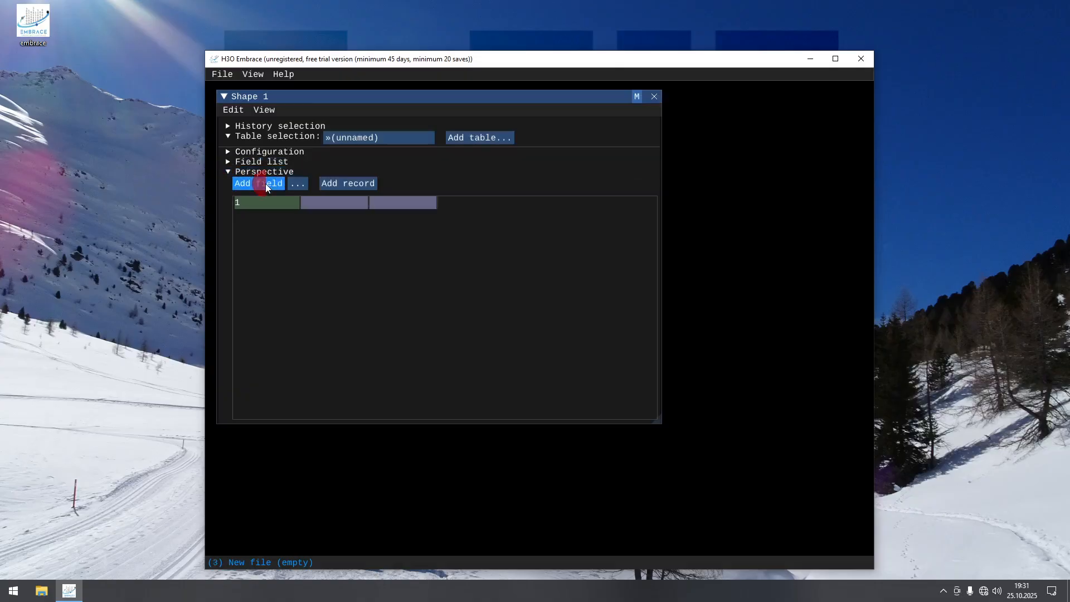
{"action": "left_click", "coordinate": [266, 183]}
{"action": "left_click", "coordinate": [265, 183]}
Step: Fill the first record with the headings Person, Project, Quarter and Allocation
{"action": "left_click", "coordinate": [324, 202]}
{"action": "type", "text": "Person"}
{"action": "key", "text": "Tab"}
{"action": "type", "text": "Project"}
{"action": "key", "text": "Tab"}
{"action": "type", "text": "Quarter"}
Step: Add the first person's records for project Alpha with an allocation of 100 in both Q1 and Q2
{"action": "key", "text": "Tab"}
{"action": "type", "text": "Allocation"}
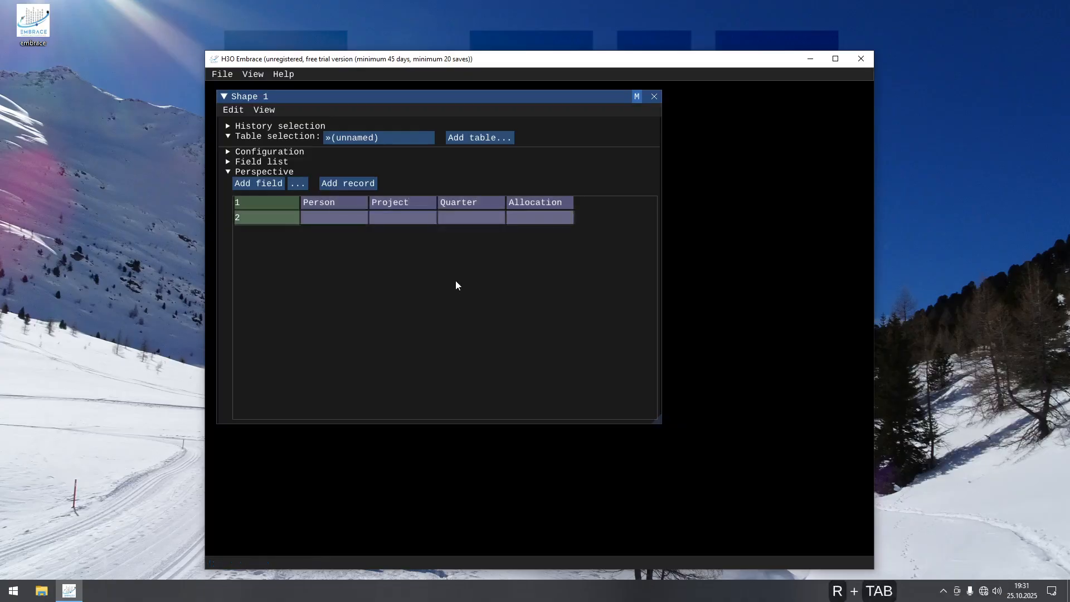
{"action": "key", "text": "Tab"}
{"action": "type", "text": "Alice"}
{"action": "key", "text": "Tab"}
{"action": "type", "text": "Alpha"}
{"action": "key", "text": "Tab"}
{"action": "type", "text": "Q1"}
{"action": "key", "text": "Tab"}
{"action": "type", "text": "100"}
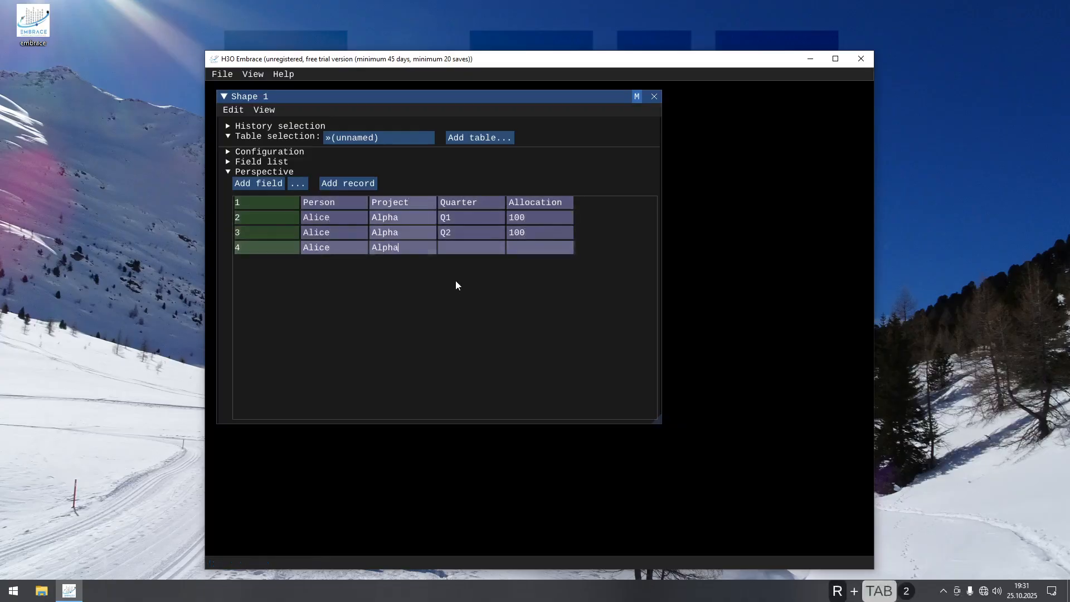
Step: Complete the first person's records with Alpha Q3 at 100, Alpha Q4 at 50 and Beta Q4 at 50
{"action": "key", "text": "Tab"}
{"action": "type", "text": "Q3"}
{"action": "key", "text": "Tab"}
{"action": "type", "text": "100"}
{"action": "key", "text": "ctrl+r"}
{"action": "key", "text": "Tab"}
{"action": "type", "text": "Alice"}
{"action": "key", "text": "Tab"}
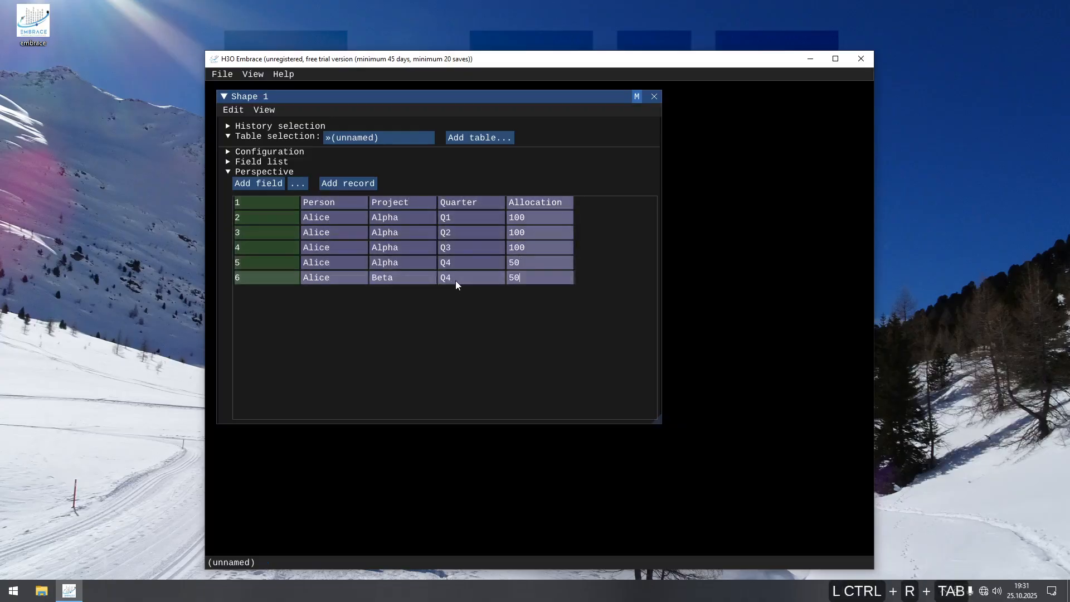
Step: Add the second person's records for project Beta, with 100 in Q1 and 30 in Q2
{"action": "key", "text": "ctrl+r"}
{"action": "key", "text": "Tab"}
{"action": "type", "text": "Bob"}
{"action": "key", "text": "Tab"}
{"action": "type", "text": "Beta"}
{"action": "key", "text": "Tab"}
{"action": "type", "text": "Q1"}
{"action": "key", "text": "Tab"}
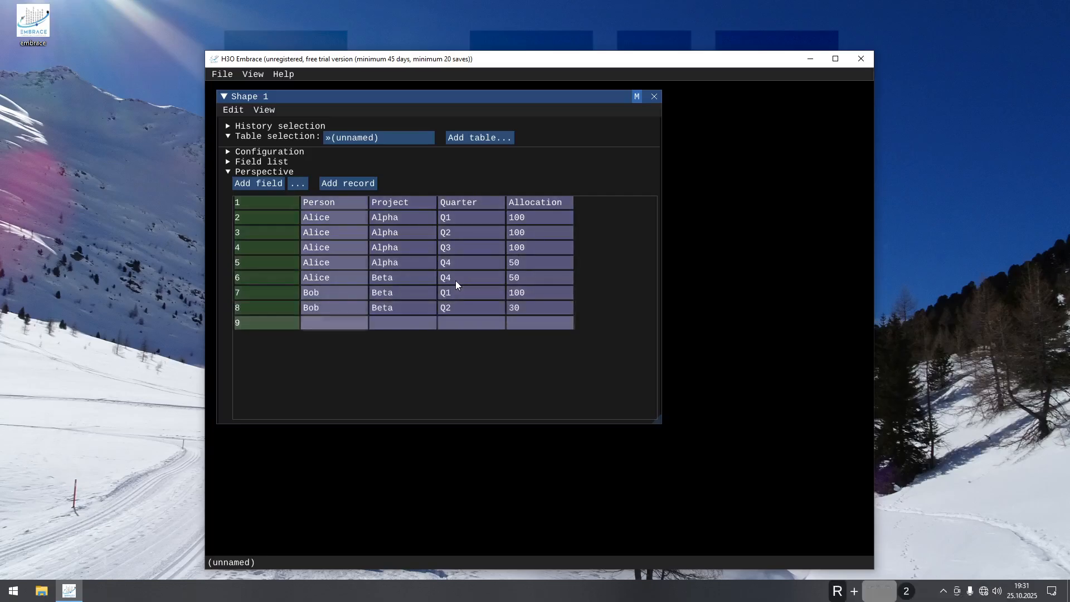
Step: Add the second person's Alpha records, with 70 in Q2 and 100 in Q3, and delete the surplus empty record
{"action": "type", "text": "Bob"}
{"action": "key", "text": "Tab"}
{"action": "type", "text": "Alpha"}
{"action": "key", "text": "Tab"}
{"action": "type", "text": "Q2"}
{"action": "key", "text": "Tab"}
{"action": "type", "text": "70"}
{"action": "key", "text": "ctrl+r"}
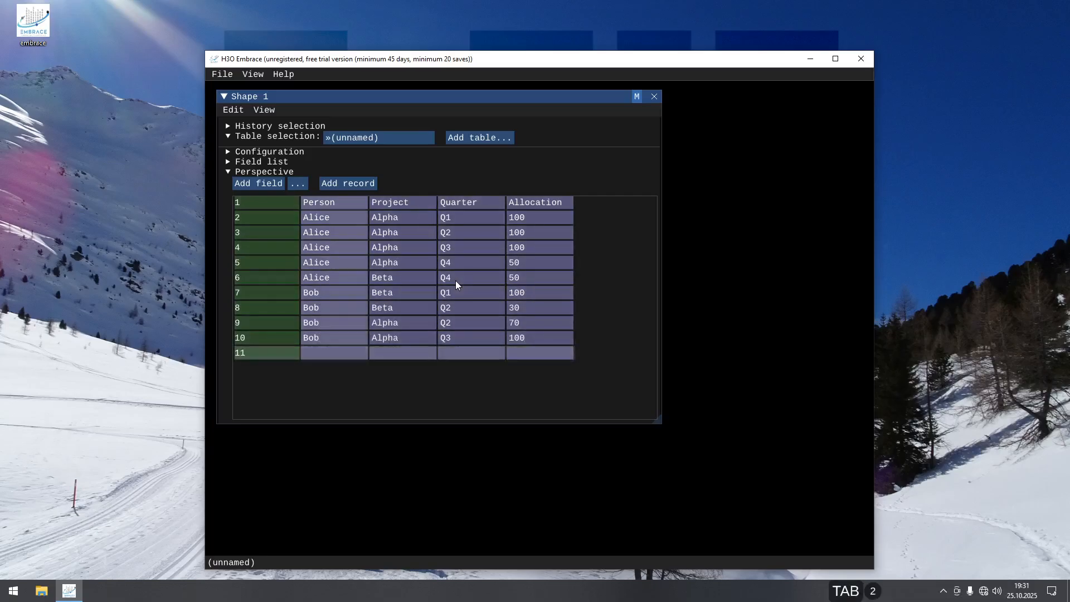
{"action": "key", "text": "Delete"}
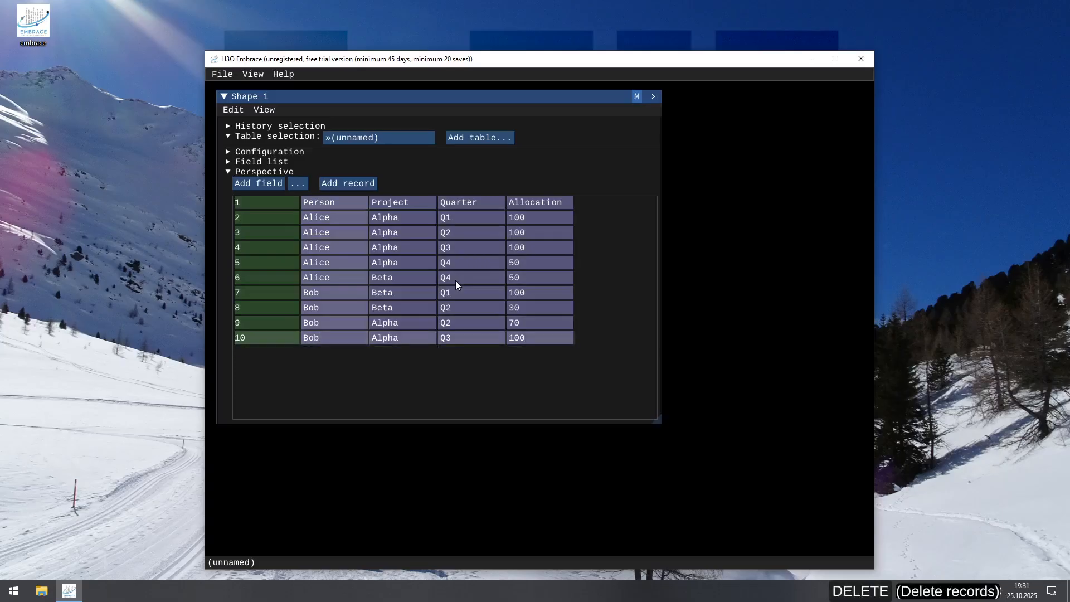
Step: Take the field names from the heading record and maximize the application window
{"action": "right_click", "coordinate": [346, 202]}
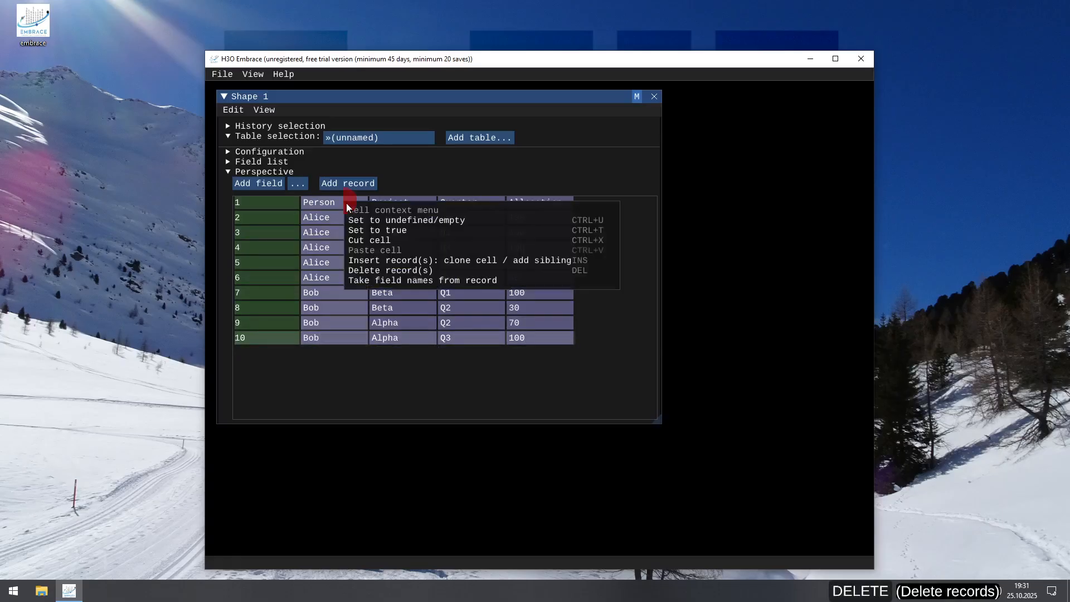
{"action": "left_click", "coordinate": [376, 280]}
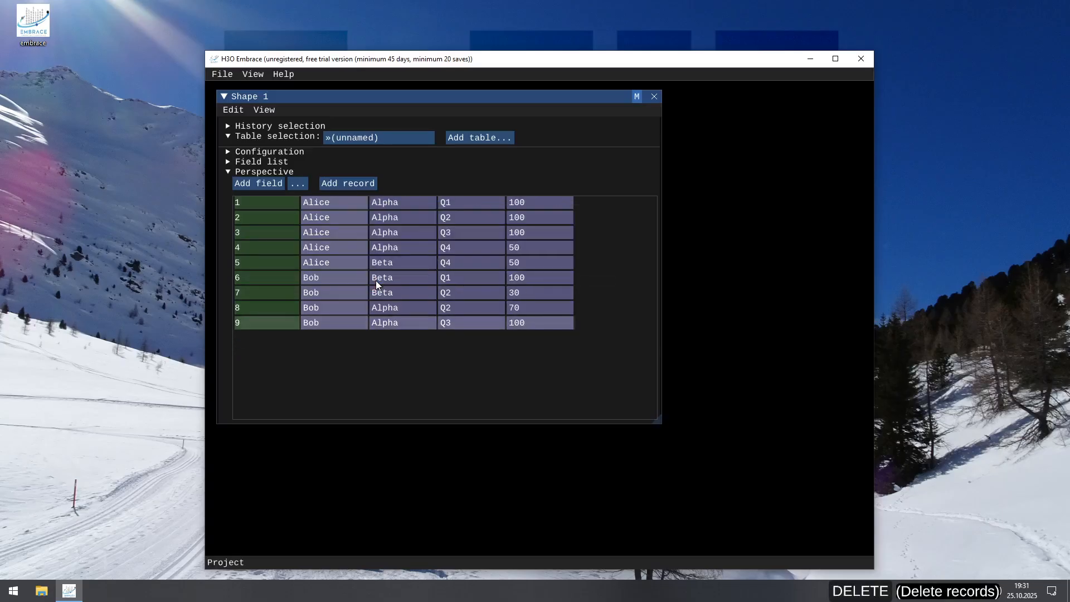
{"action": "left_click", "coordinate": [835, 59]}
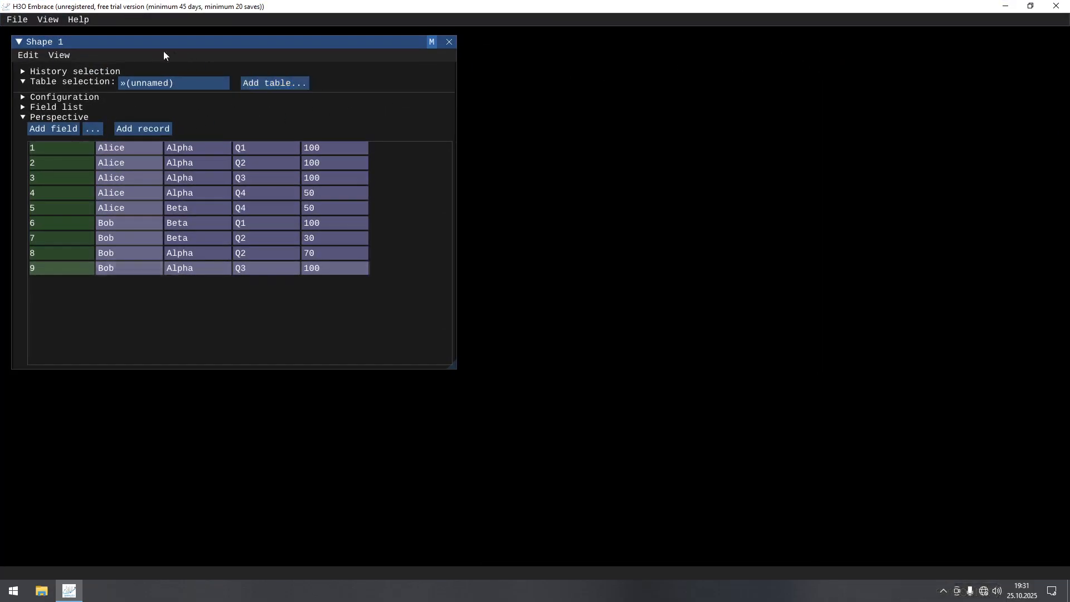
Step: Close the current shape and open a new shape on the same table
{"action": "left_click", "coordinate": [449, 42]}
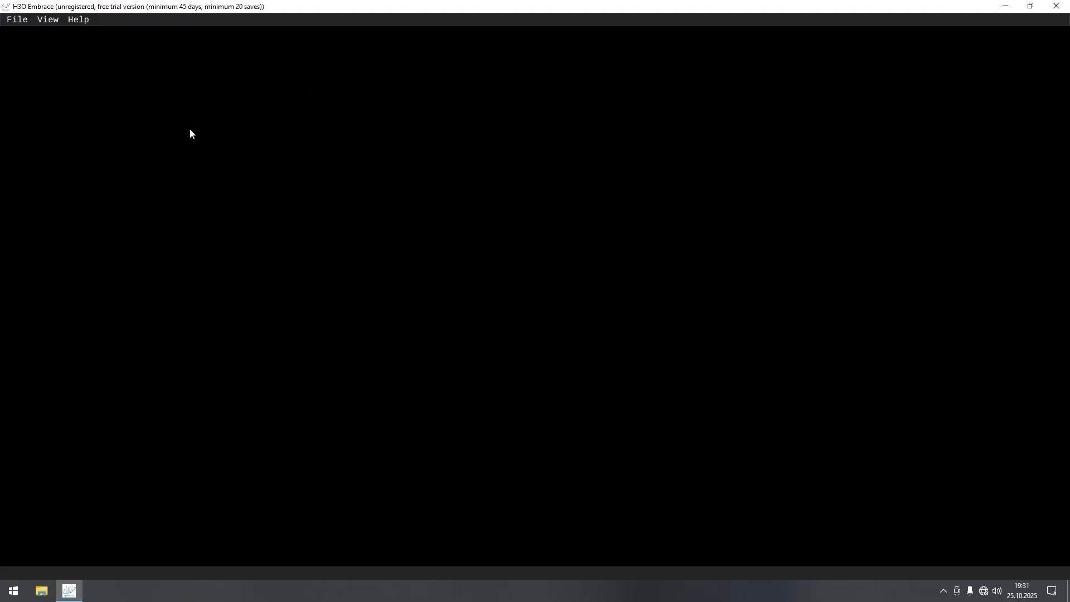
{"action": "left_click", "coordinate": [50, 20]}
{"action": "left_click", "coordinate": [56, 32]}
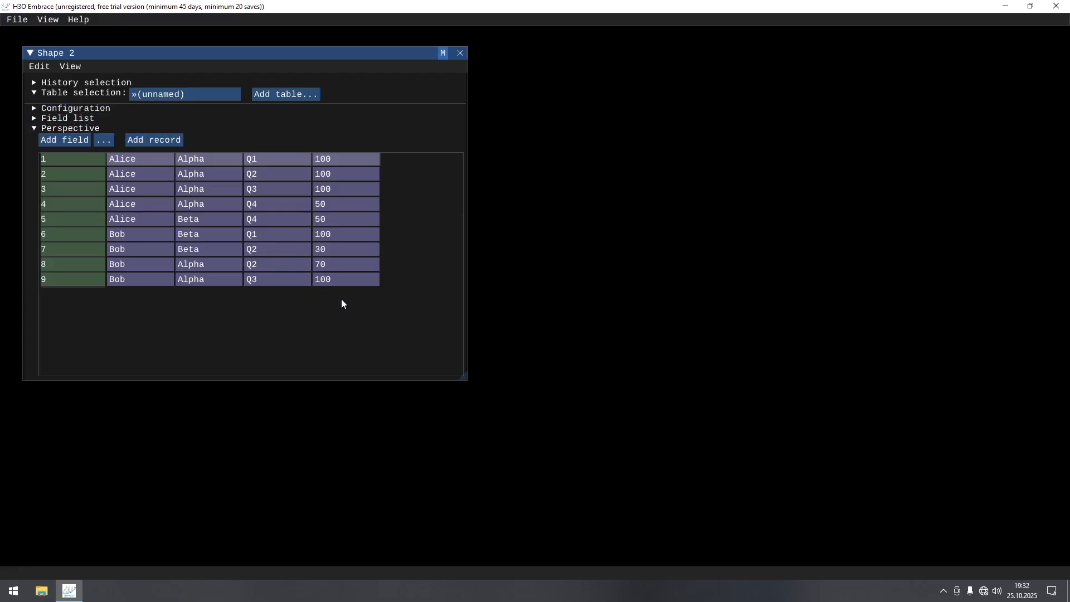
Step: Pivot the new shape with Quarter across the columns, Person and Project down the rows, and Rank unused
{"action": "left_click", "coordinate": [34, 119]}
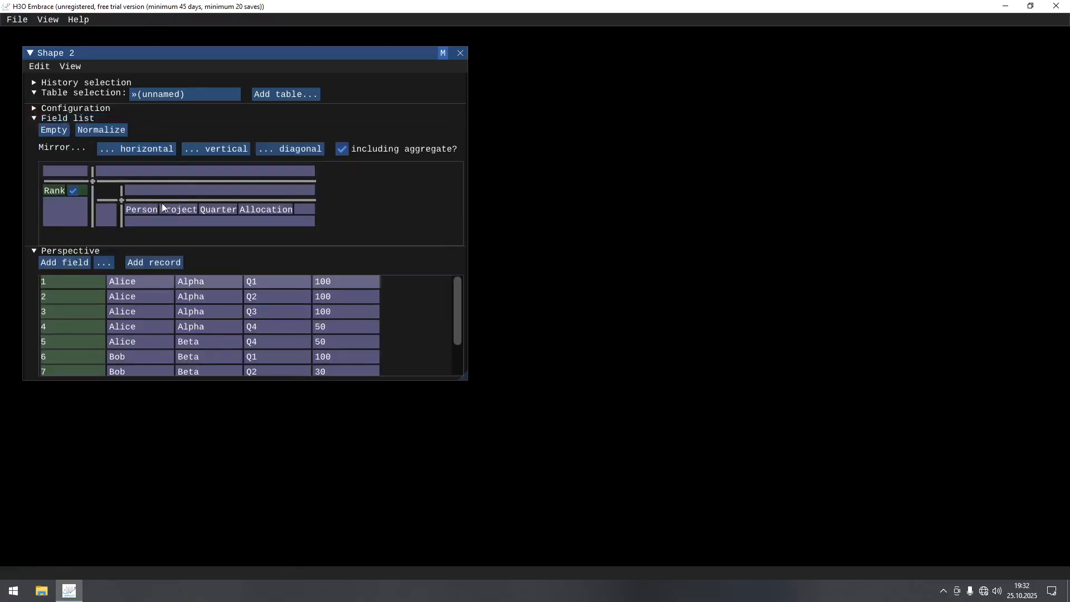
{"action": "left_click_drag", "start_coordinate": [213, 211], "coordinate": [203, 171]}
{"action": "left_click_drag", "start_coordinate": [153, 221], "coordinate": [71, 172]}
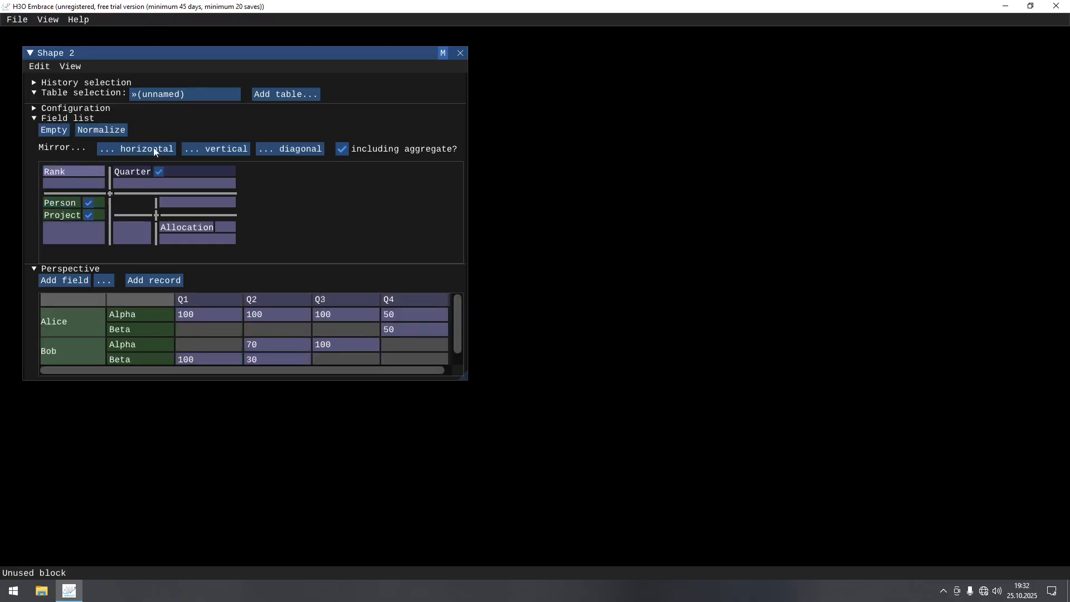
Step: Duplicate the pivoted shape and place the copy beside the original
{"action": "left_click", "coordinate": [78, 67]}
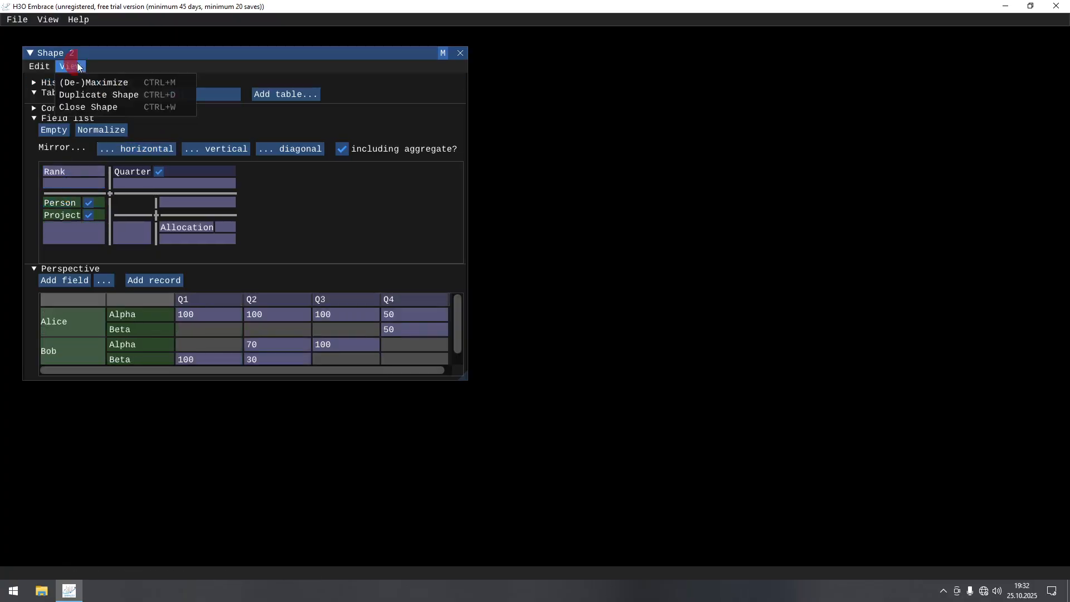
{"action": "left_click", "coordinate": [94, 93]}
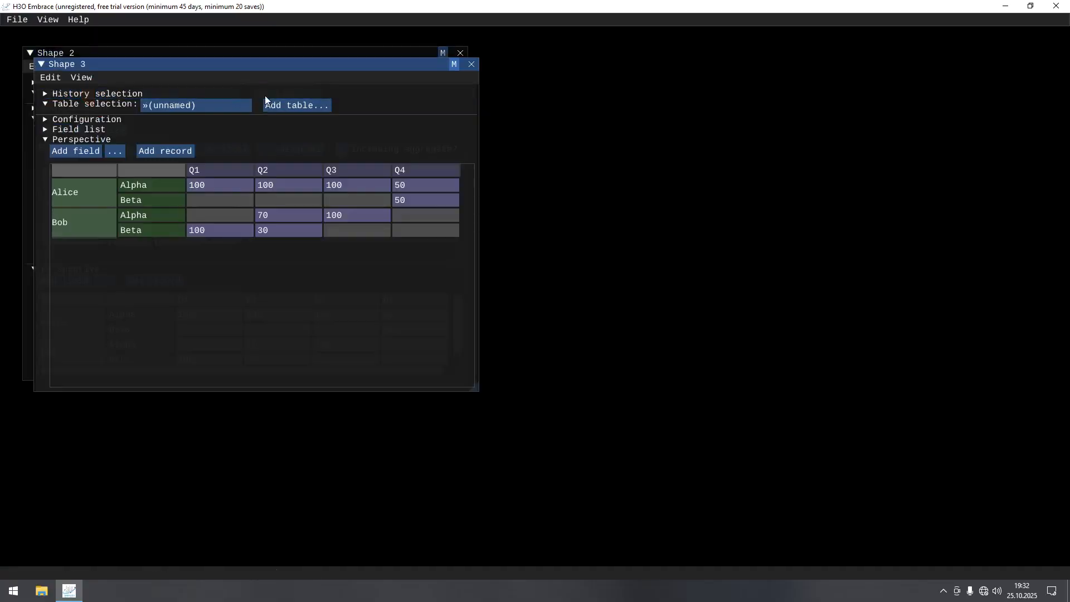
{"action": "left_click_drag", "start_coordinate": [263, 65], "coordinate": [722, 58]}
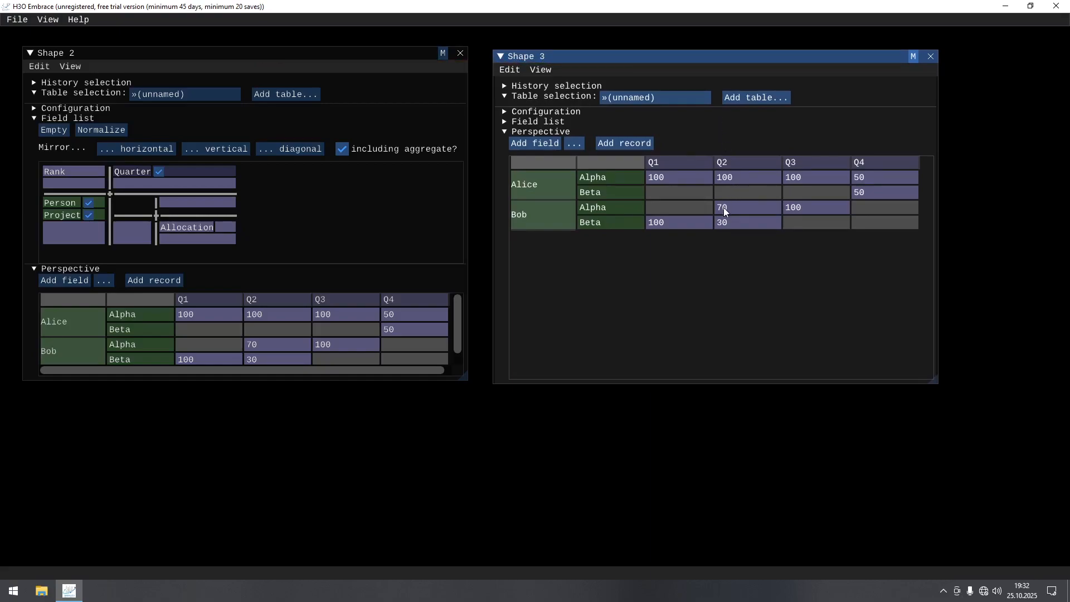
Step: Reorder the copy's row fields so Project comes before Person, and collapse the field lists of both shapes
{"action": "left_click", "coordinate": [504, 122]}
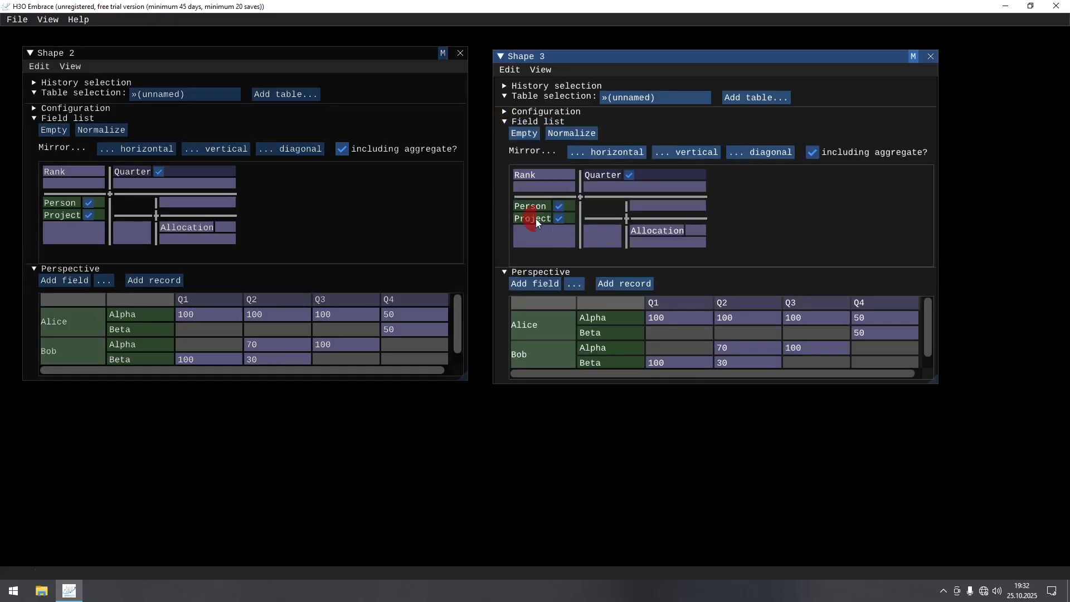
{"action": "mouse_move", "coordinate": [536, 219]}
{"action": "left_mouse_down"}
{"action": "mouse_move", "coordinate": [533, 207]}
{"action": "mouse_move", "coordinate": [546, 214]}
{"action": "left_mouse_up"}
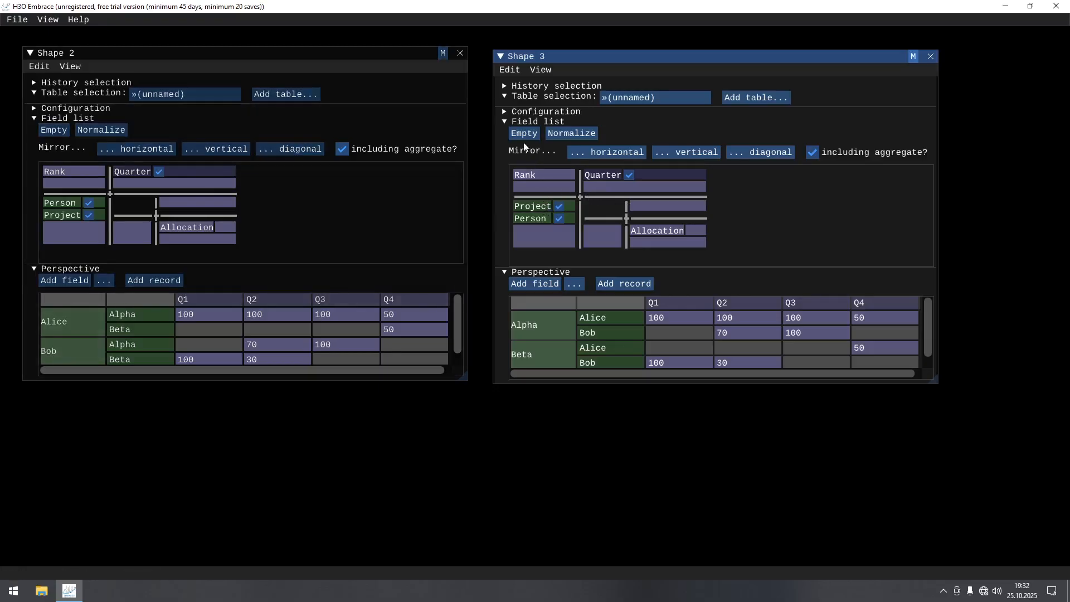
{"action": "left_click", "coordinate": [506, 122]}
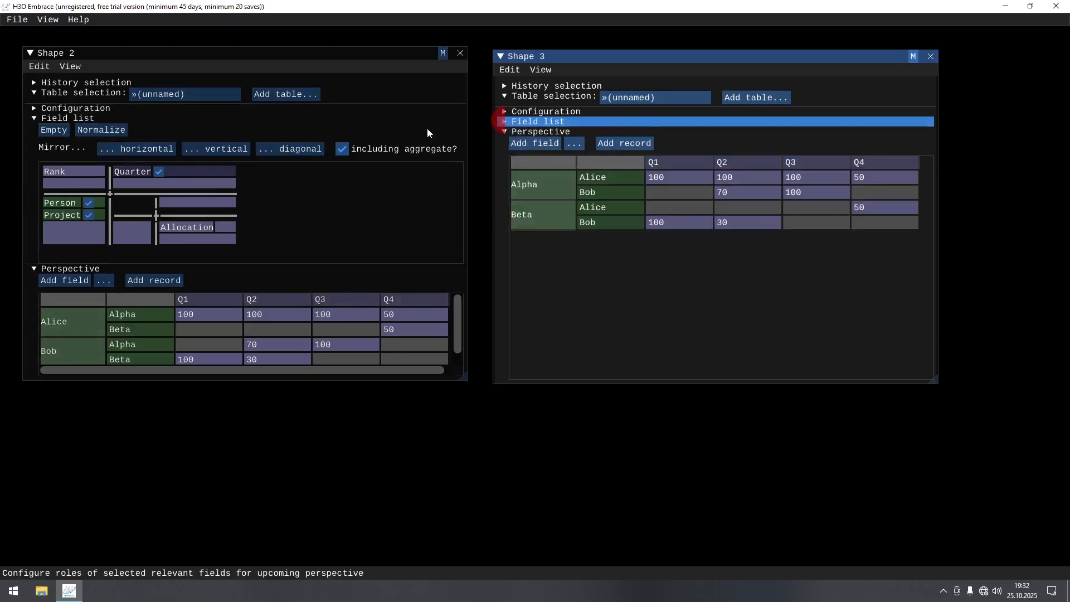
{"action": "left_click", "coordinate": [36, 118]}
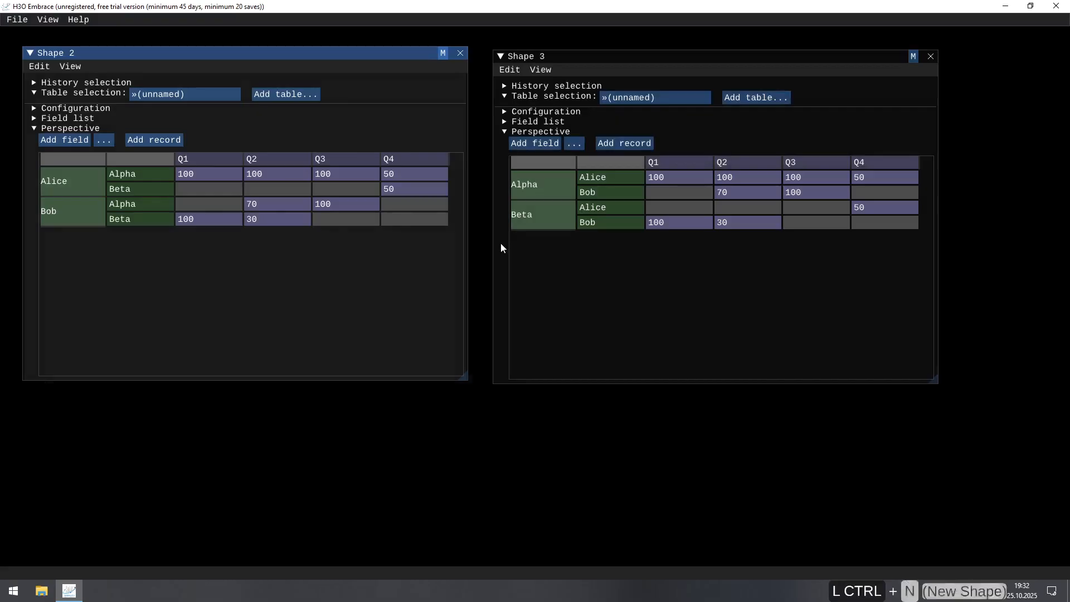
Step: Create another new shape and mirror its field layout diagonally so the records run across the columns
{"action": "key", "text": "ctrl+n"}
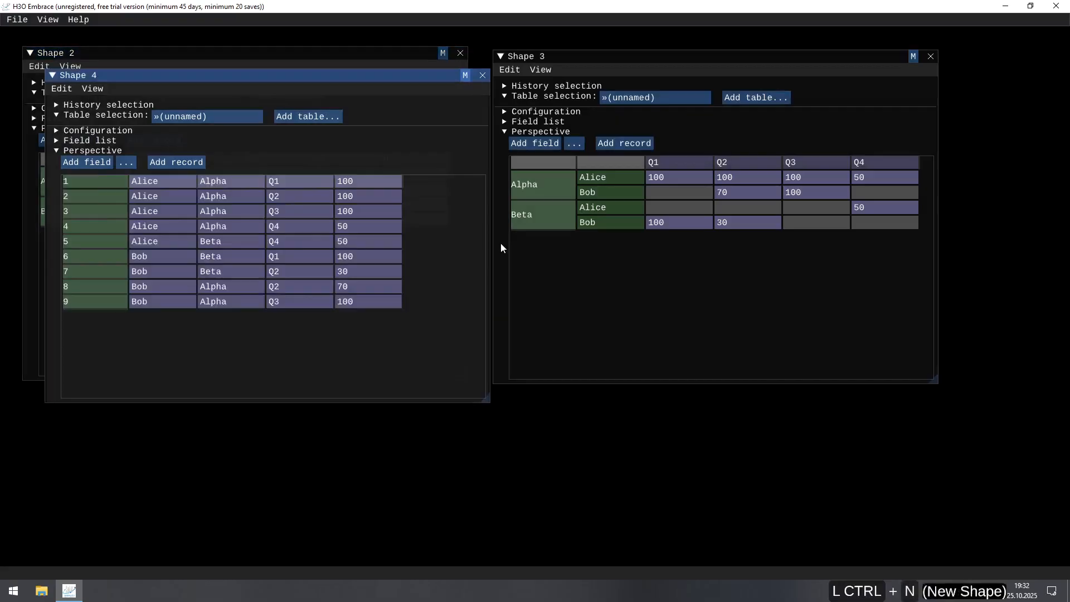
{"action": "left_click", "coordinate": [58, 142]}
{"action": "left_click", "coordinate": [319, 174]}
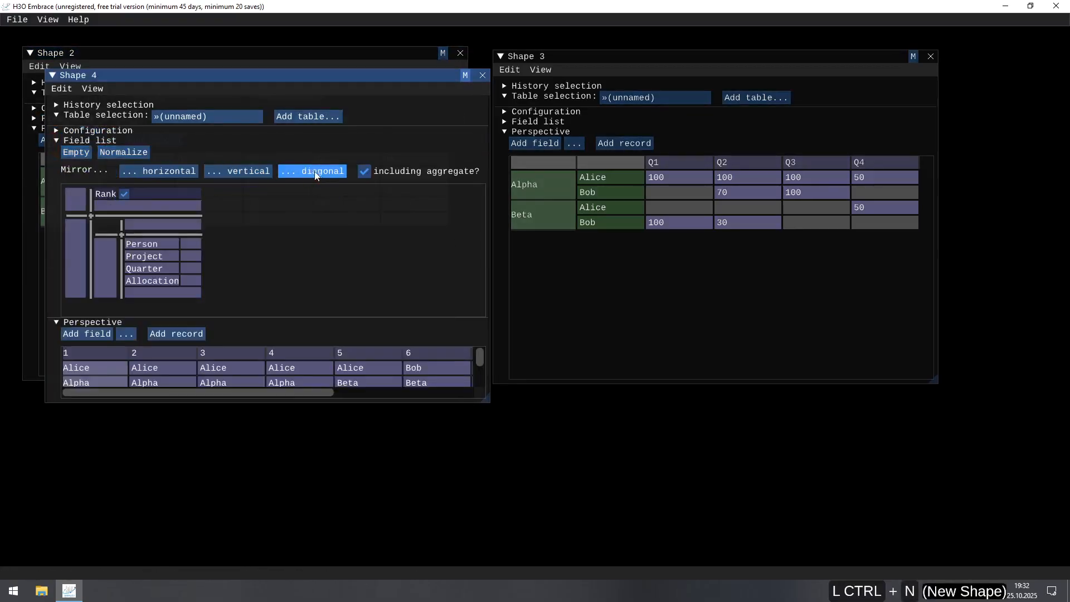
Step: Collapse the mirrored shape's field list, place the shape beneath the other two and widen it to span both
{"action": "left_click", "coordinate": [58, 140]}
{"action": "left_click_drag", "start_coordinate": [160, 76], "coordinate": [166, 286]}
{"action": "left_click_drag", "start_coordinate": [165, 227], "coordinate": [175, 350]}
{"action": "left_click_drag", "start_coordinate": [468, 449], "coordinate": [931, 484]}
{"action": "left_click", "coordinate": [365, 287]}
{"action": "left_click", "coordinate": [567, 286]}
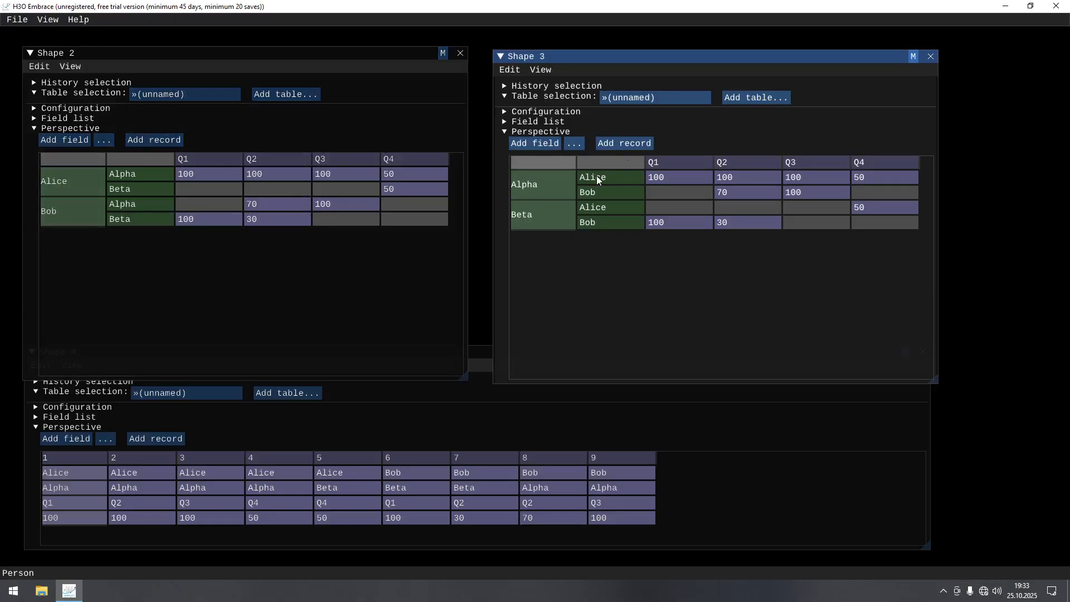
Step: In Shape 2, set the first person's Alpha allocations to 10 for Q1 and 20 for Q2
{"action": "left_click", "coordinate": [225, 172]}
{"action": "key", "text": "BackSpace"}
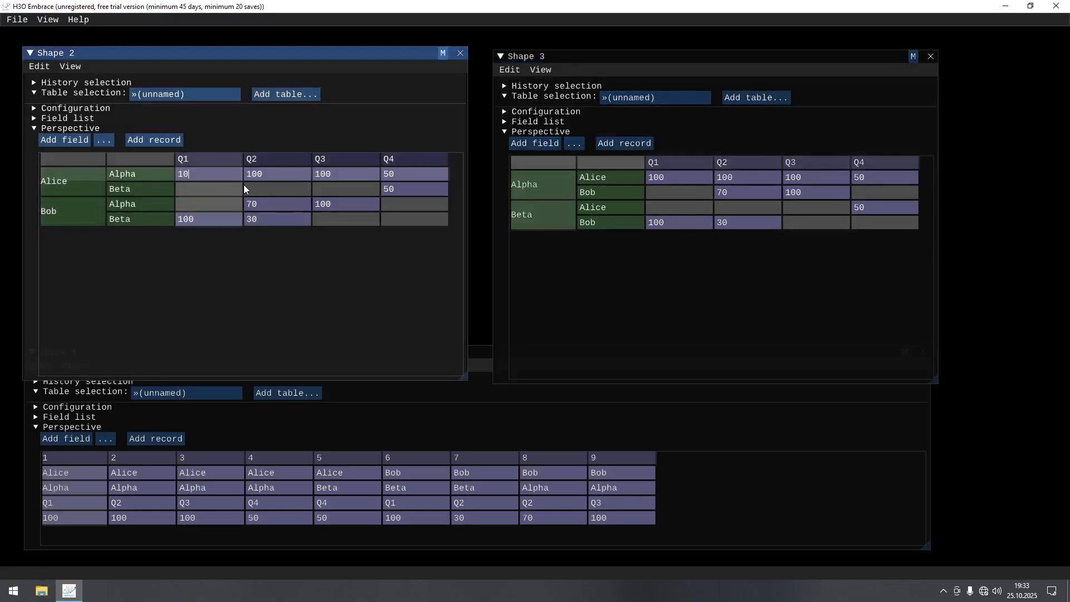
{"action": "key", "text": "Return"}
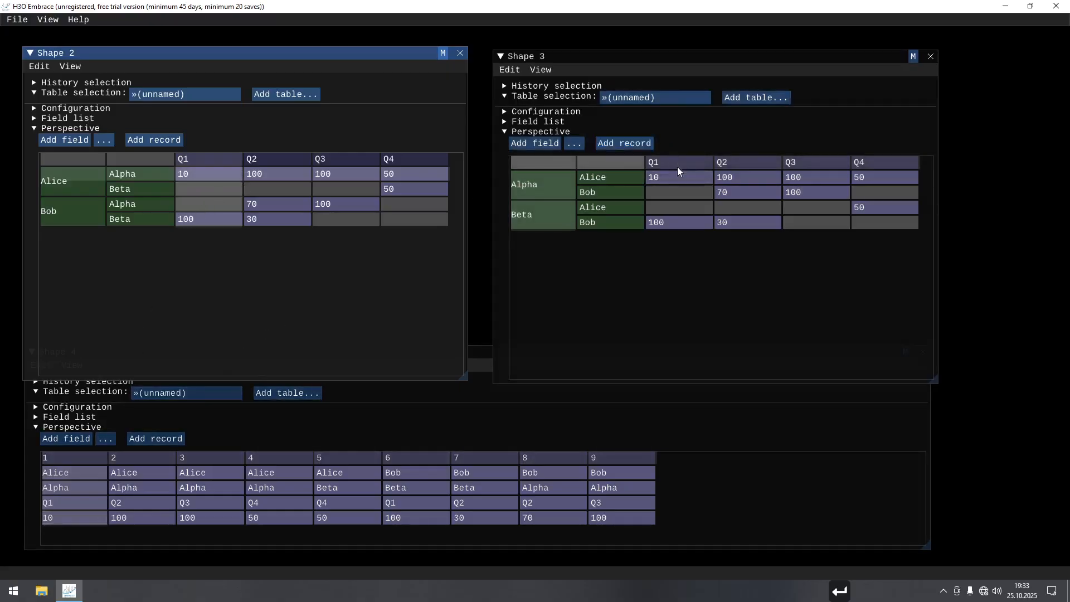
{"action": "left_click", "coordinate": [268, 174]}
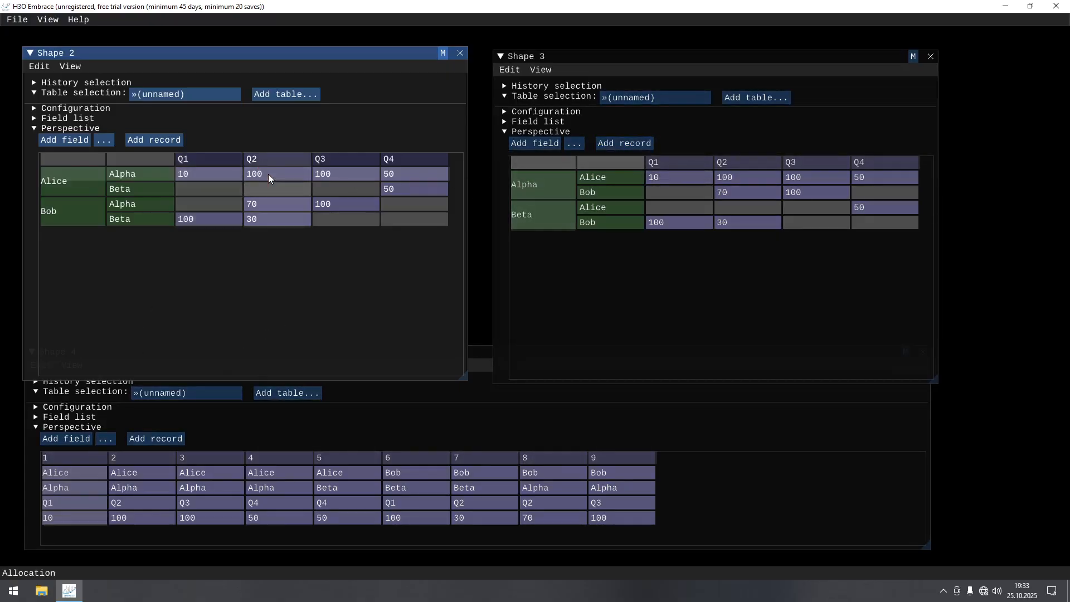
{"action": "type", "text": "20"}
{"action": "key", "text": "Return"}
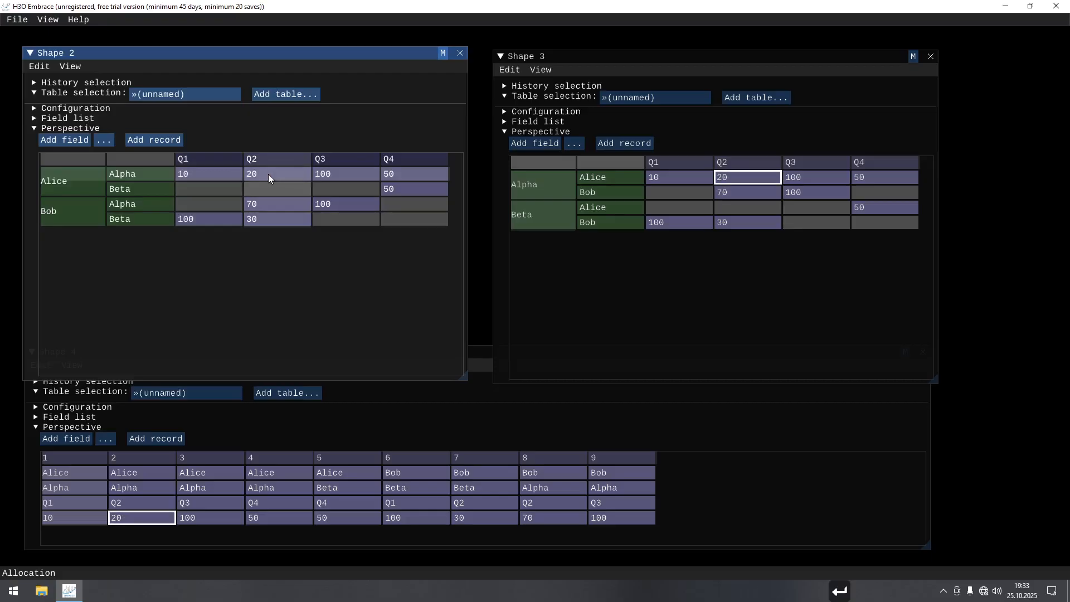
Step: Set the second person's allocations for Alpha in Q3 and Beta in Q2 to 20 each
{"action": "left_click", "coordinate": [355, 205]}
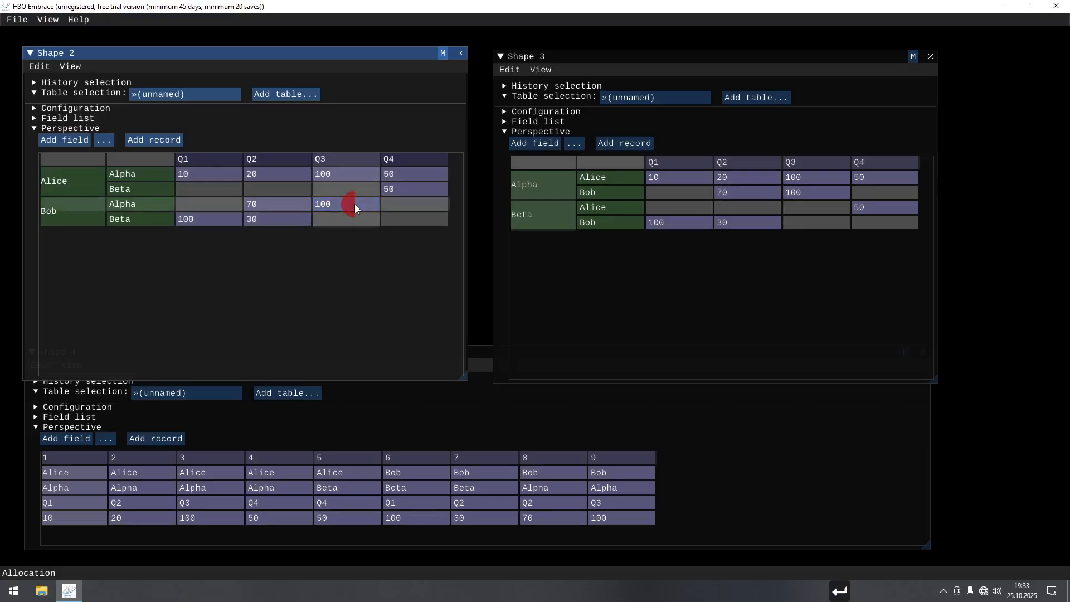
{"action": "type", "text": "20"}
{"action": "key", "text": "Return"}
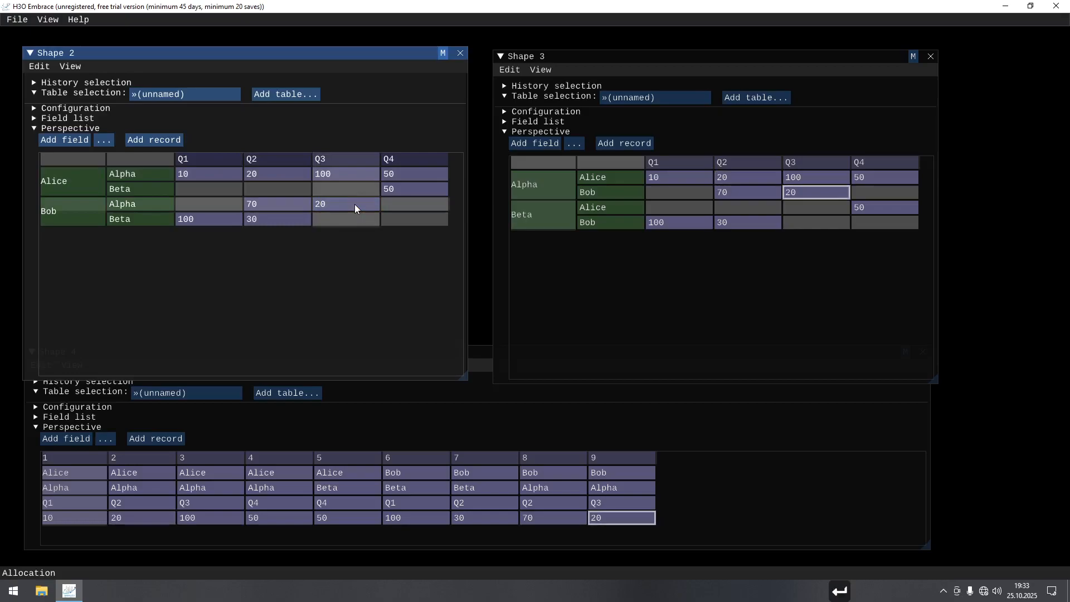
{"action": "left_click", "coordinate": [295, 220]}
{"action": "type", "text": "20"}
{"action": "key", "text": "Return"}
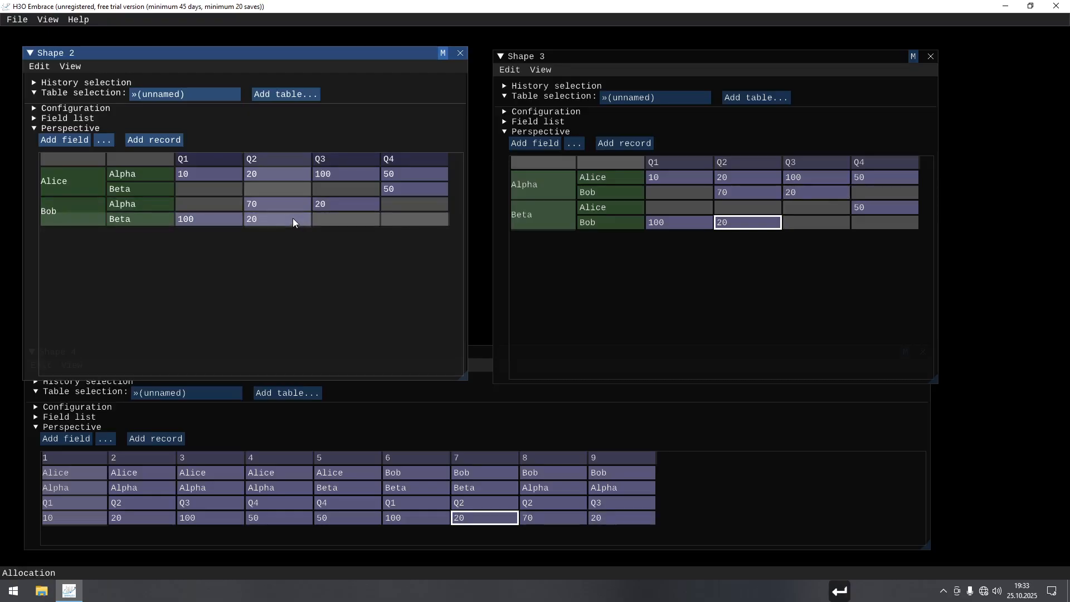
Step: Rename the Q1 column heading in Shape 2 to Q0 and again to Q5
{"action": "left_click", "coordinate": [206, 161]}
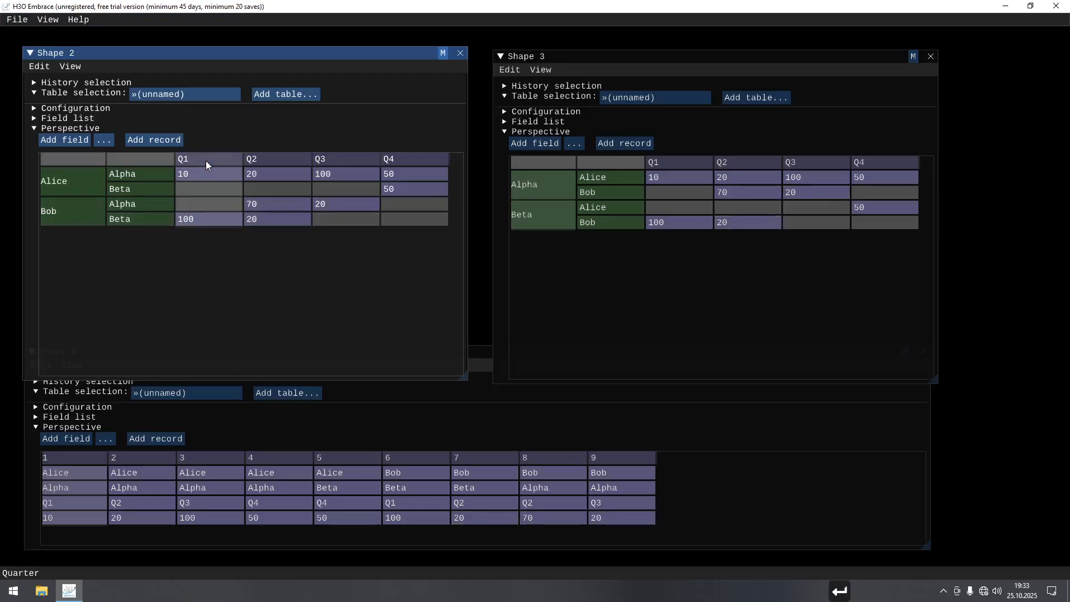
{"action": "key", "text": "BackSpace"}
{"action": "key", "text": "Return"}
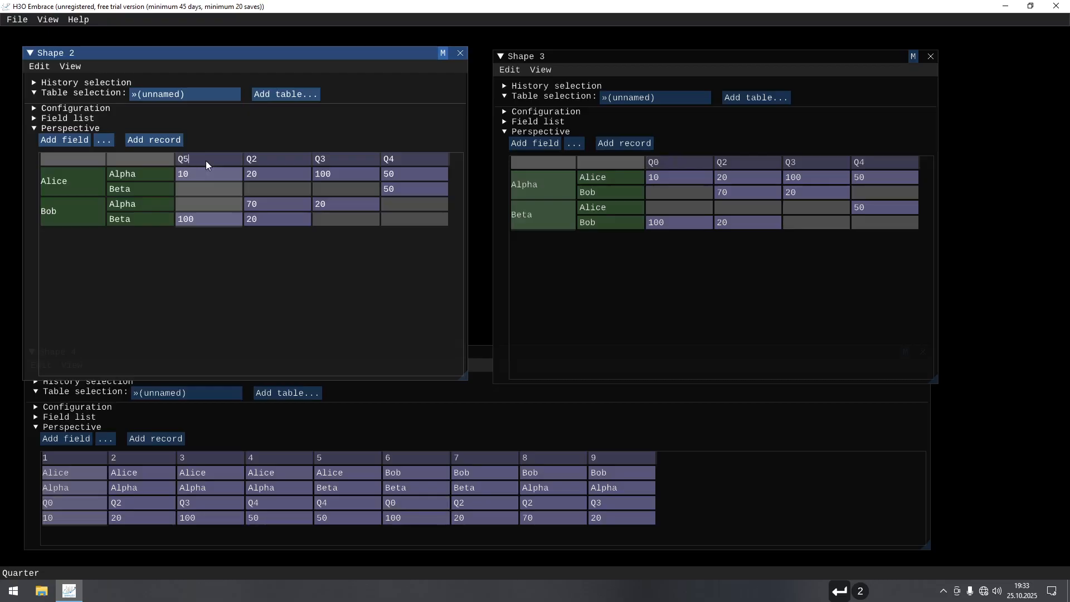
{"action": "key", "text": "Return"}
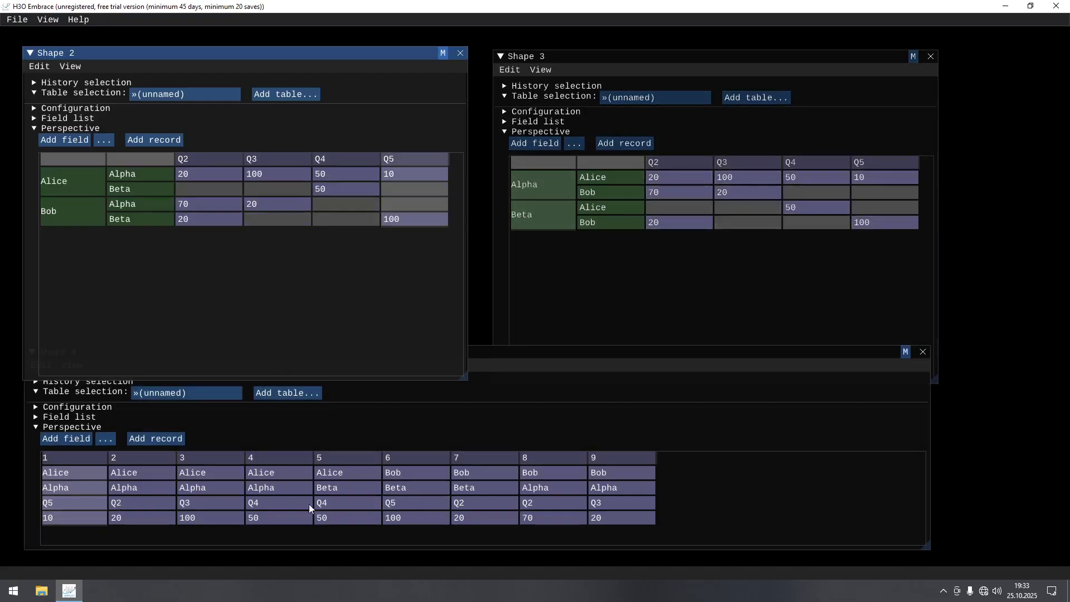
Step: Rename the Q5 column heading in Shape 2 back to Q1
{"action": "double_click", "coordinate": [427, 162]}
{"action": "key", "text": "BackSpace"}
{"action": "type", "text": "1"}
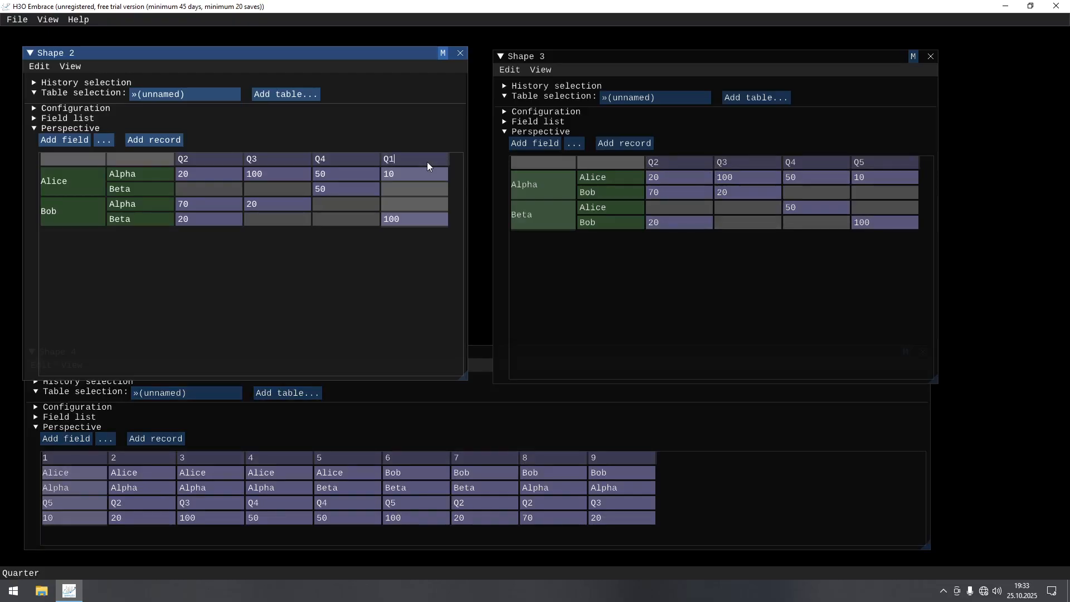
{"action": "key", "text": "Return"}
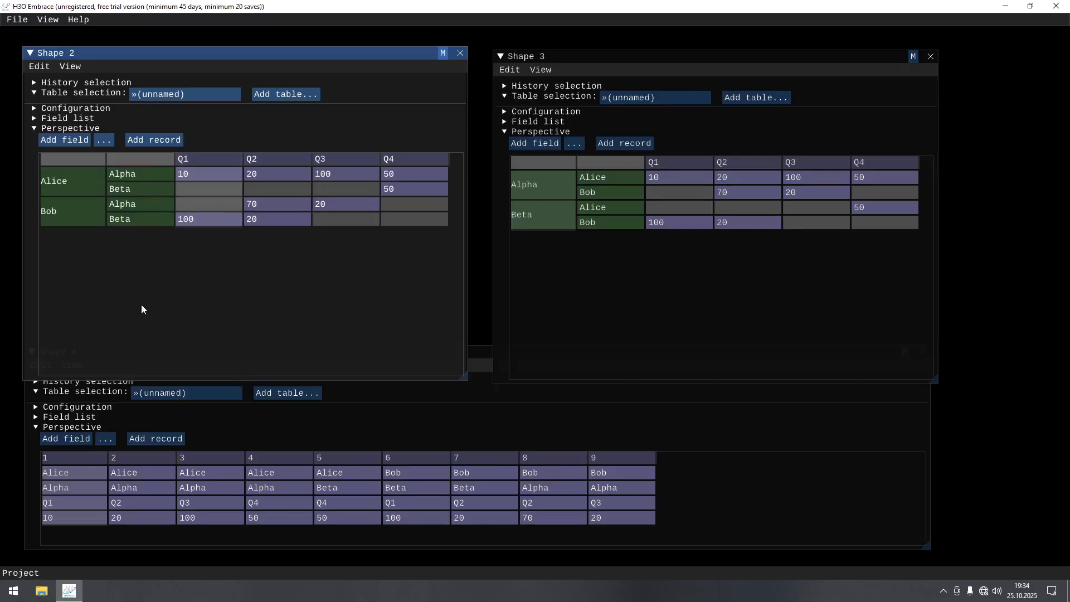
{"action": "left_click", "coordinate": [502, 435]}
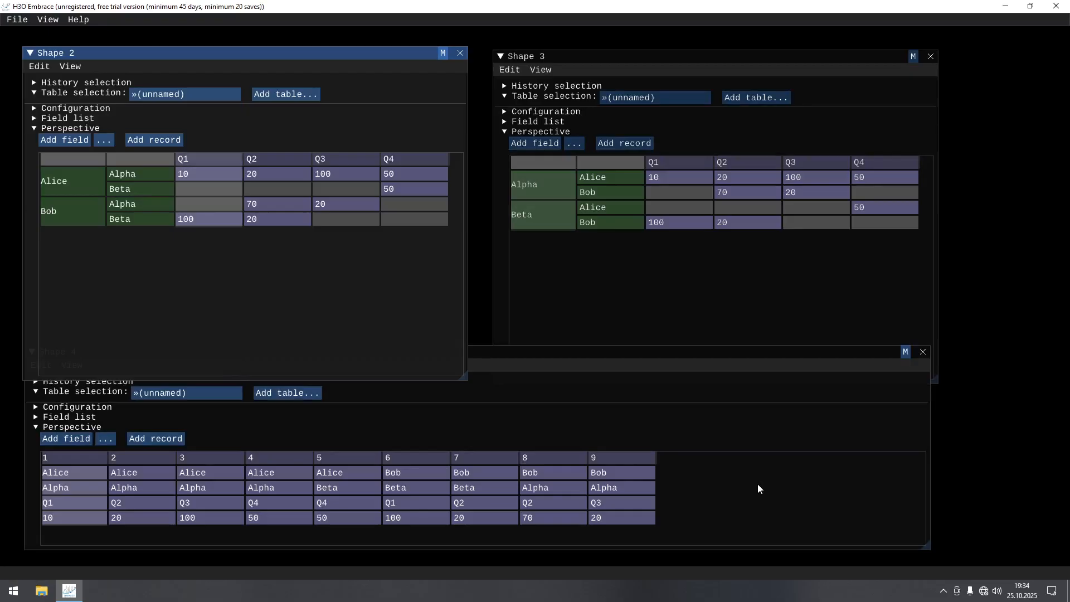